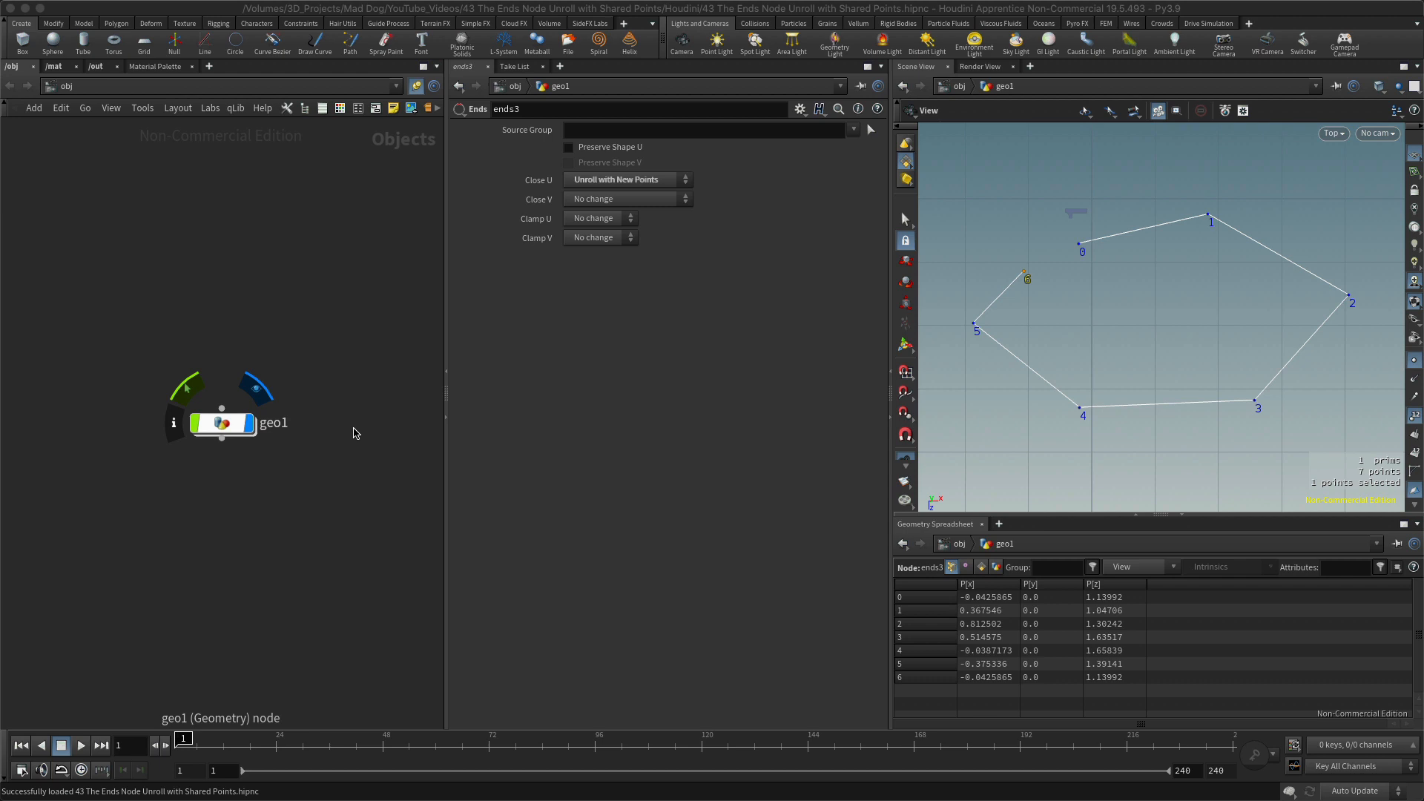
Open the geo1 network, spread out the existing Ends and Edit nodes beneath curve1, and display the ends3 node
{"action": "double_click", "coordinate": [222, 424]}
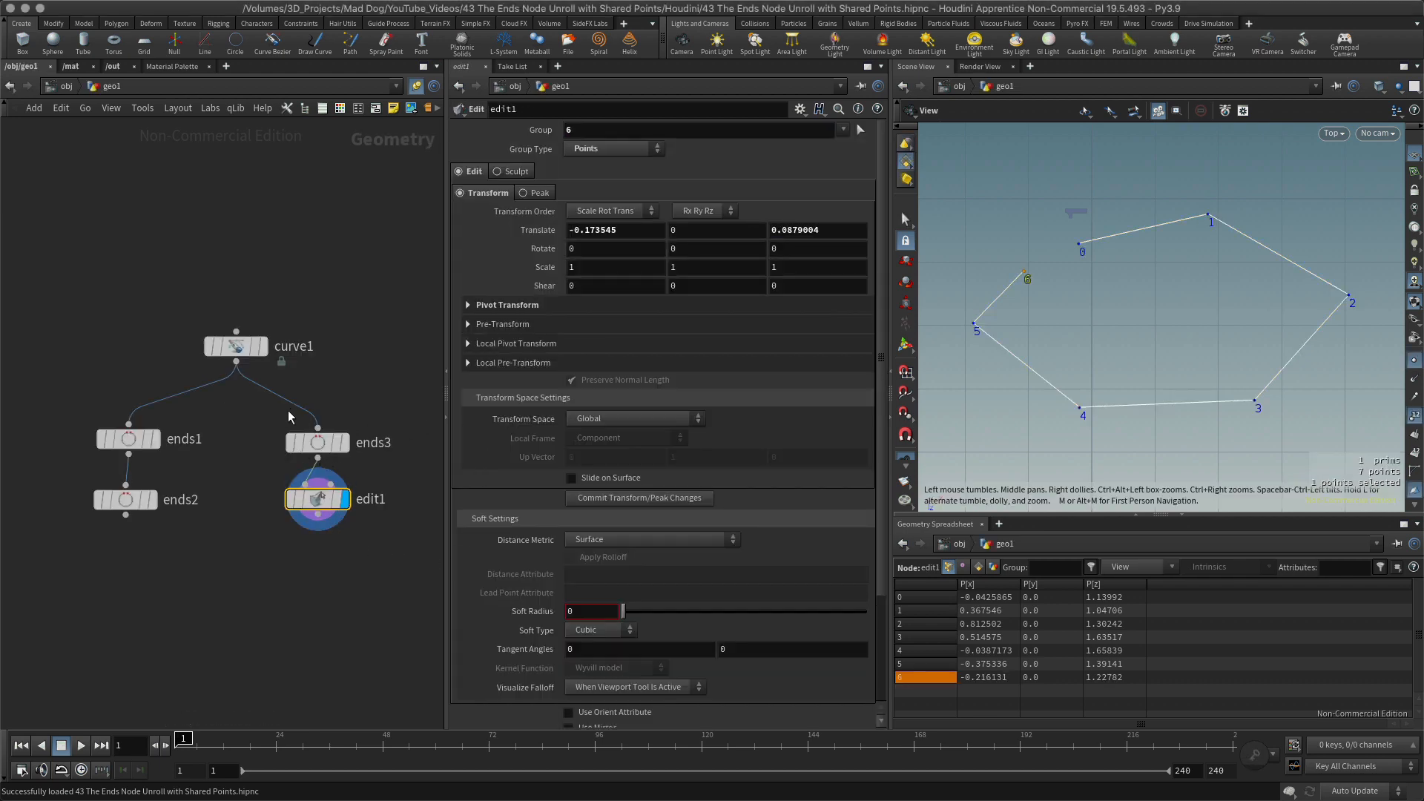
{"action": "left_click_drag", "start_coordinate": [36, 399], "coordinate": [429, 568]}
{"action": "left_click_drag", "start_coordinate": [324, 504], "coordinate": [243, 512]}
{"action": "left_click", "coordinate": [373, 386]}
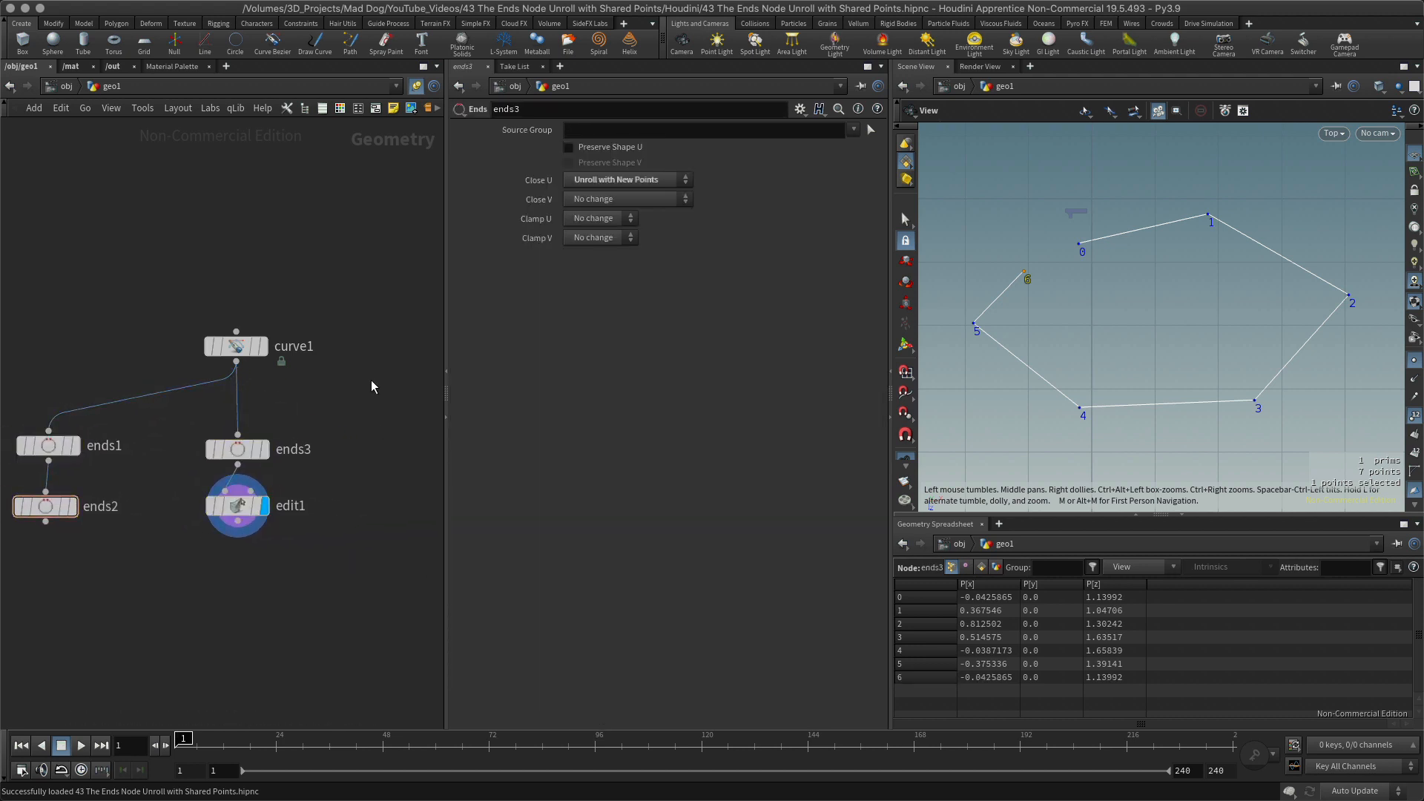
{"action": "left_click", "coordinate": [264, 449]}
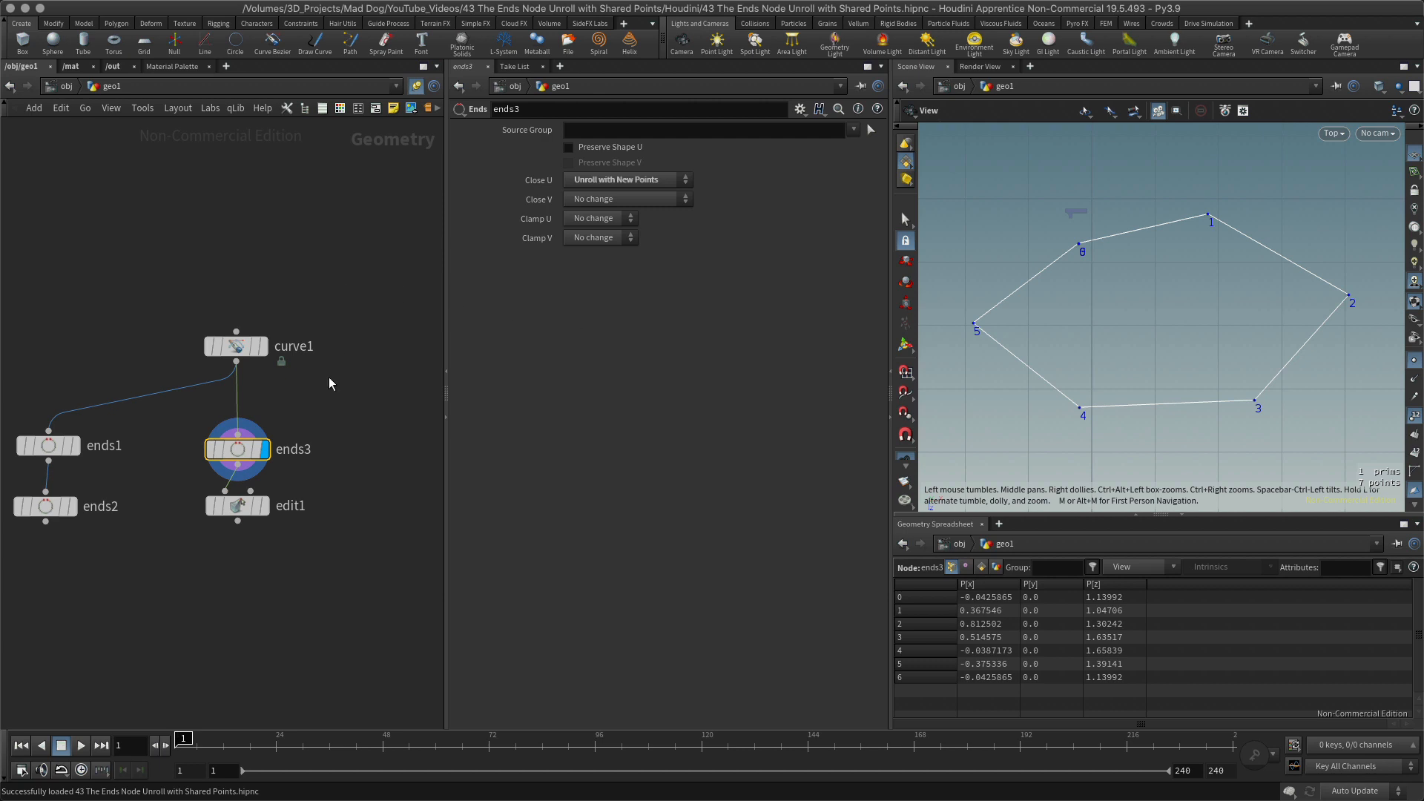
{"action": "left_click_drag", "start_coordinate": [252, 506], "coordinate": [232, 524]}
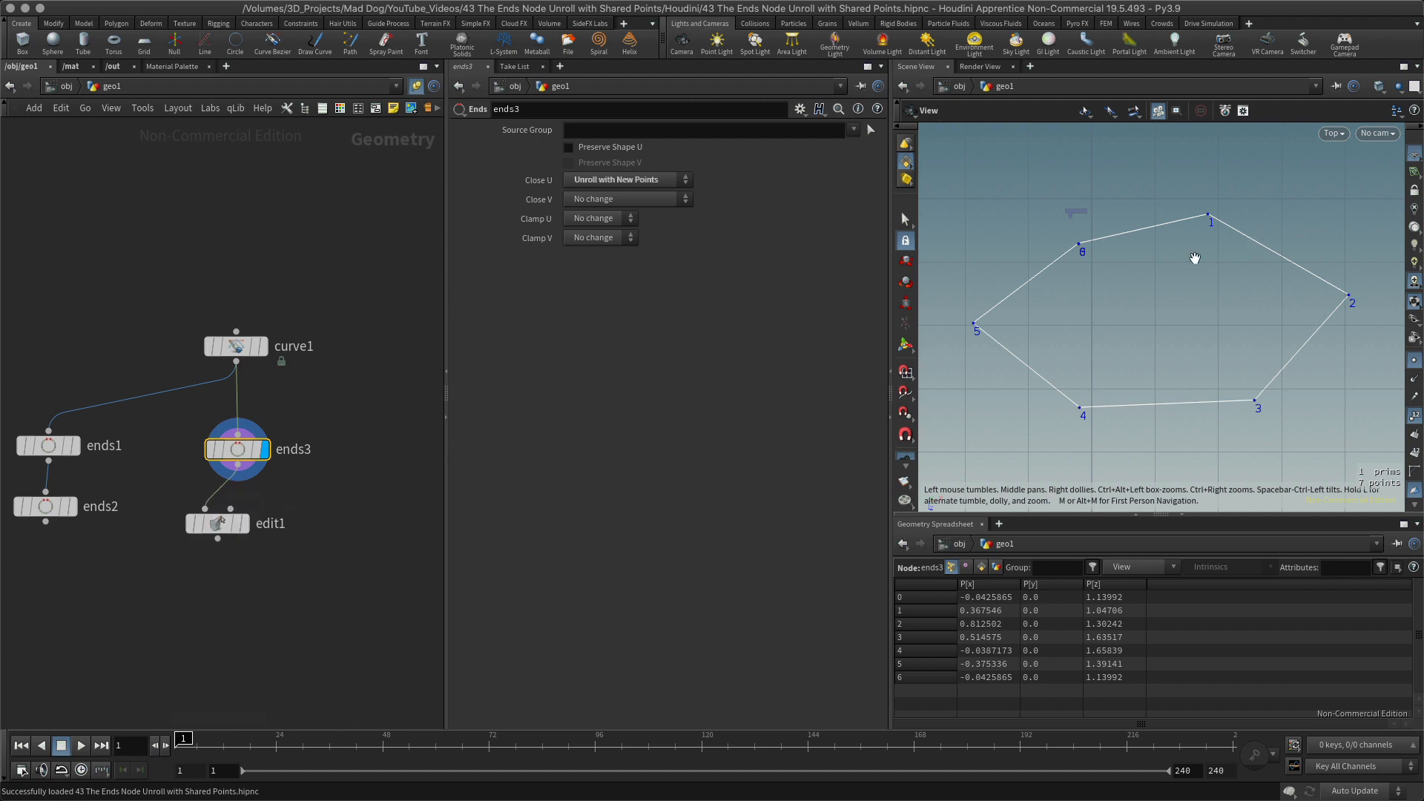
Select point 6 of the ends3 output and move it inside the outline, translating it about 0.042 in X and 0.204 in Z
{"action": "key", "text": "s"}
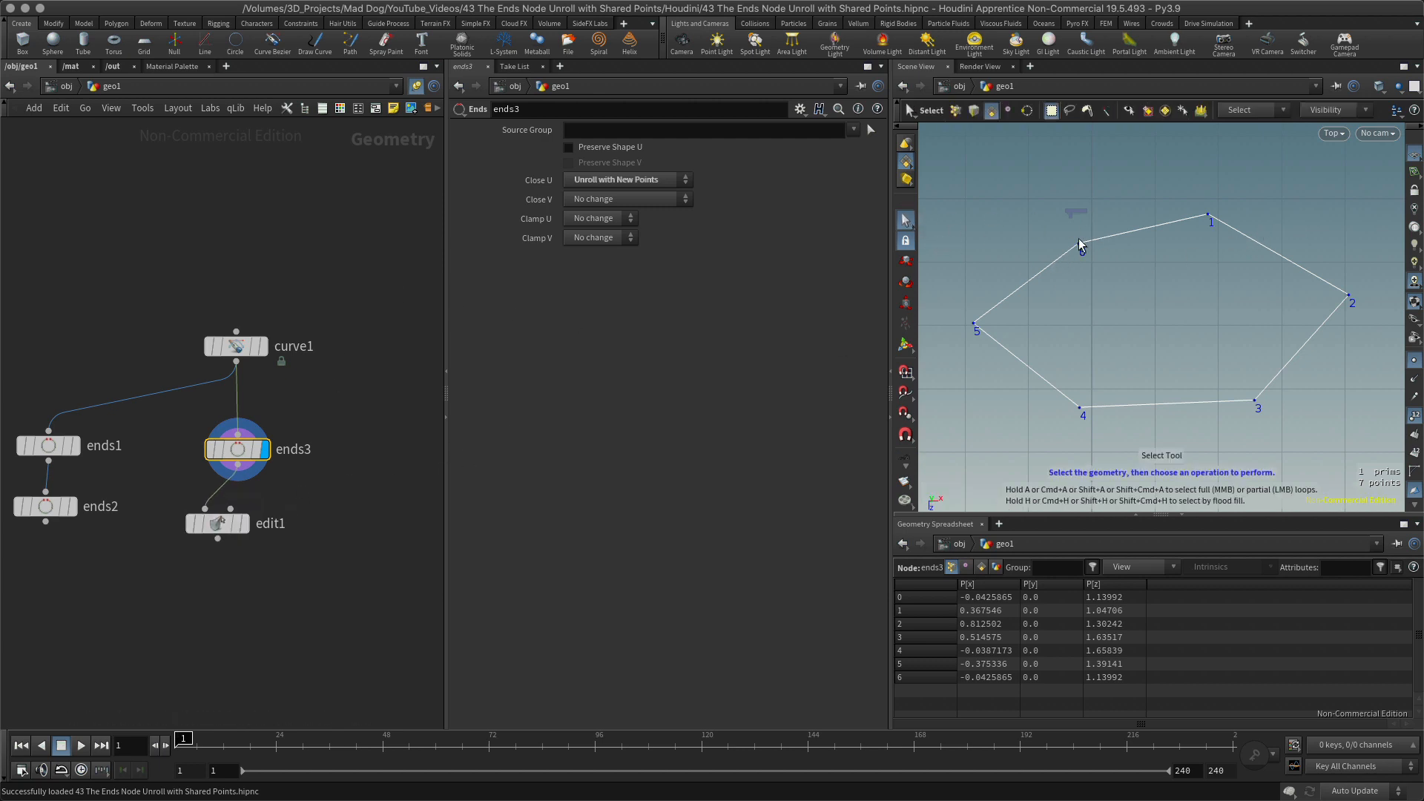
{"action": "left_click", "coordinate": [1077, 247]}
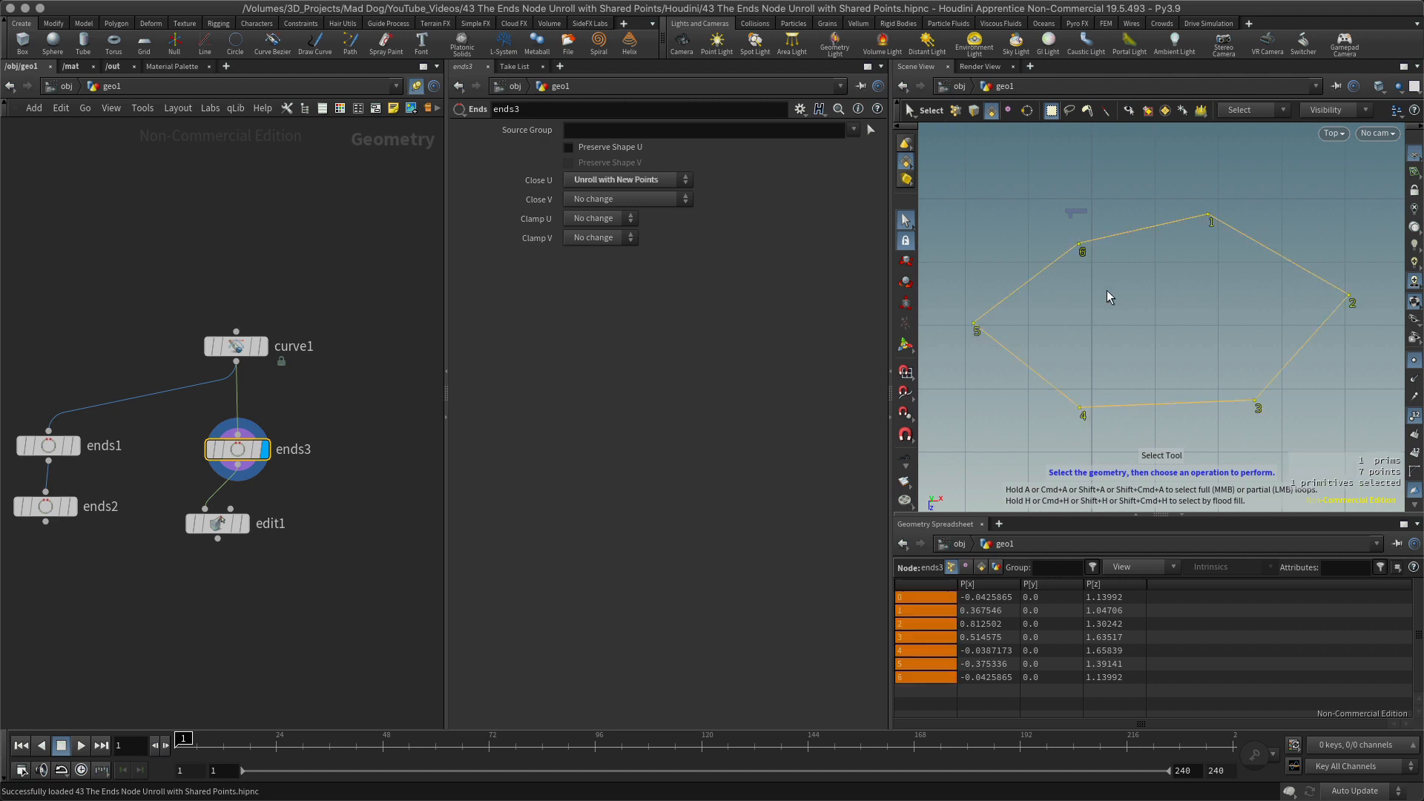
{"action": "key", "text": "2"}
{"action": "left_click", "coordinate": [1081, 247]}
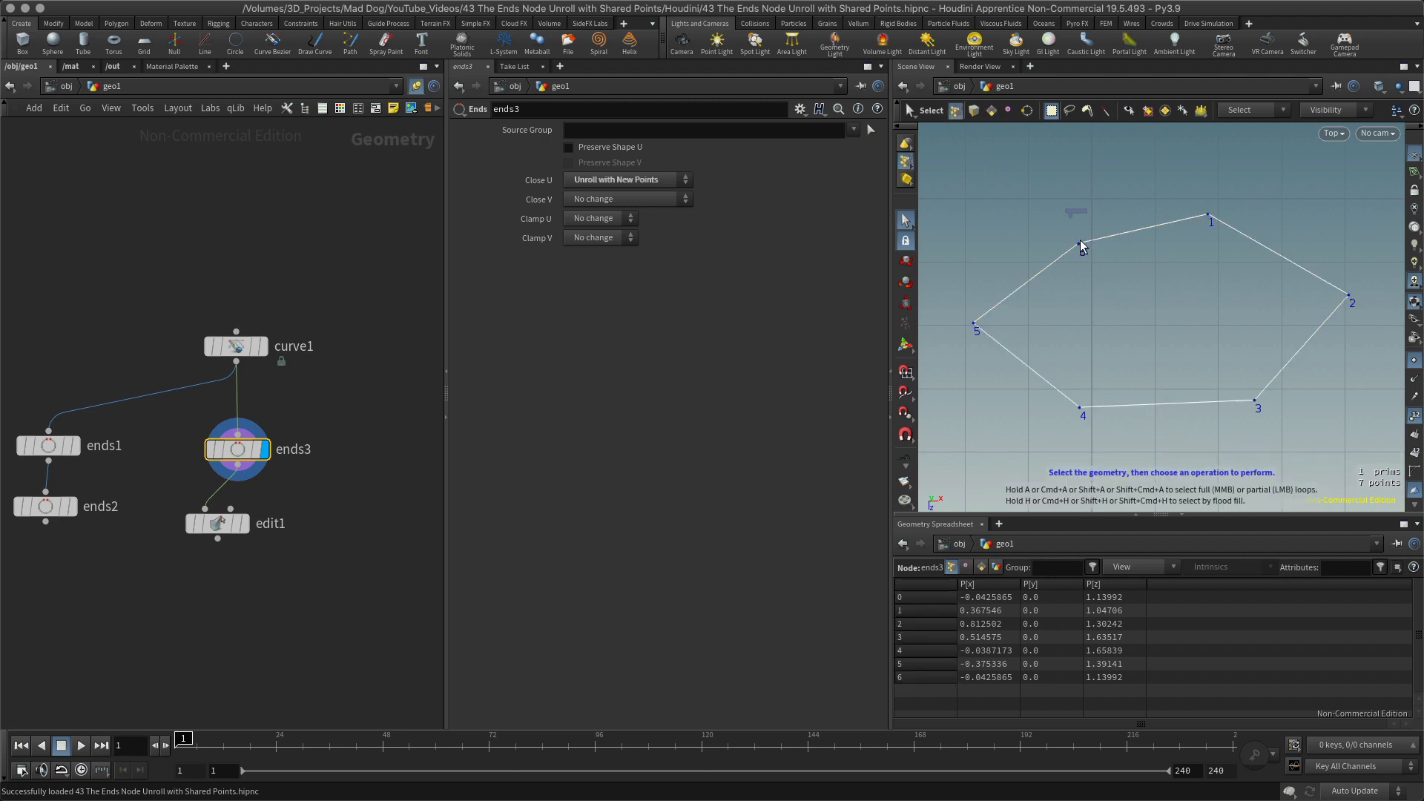
{"action": "key", "text": "t"}
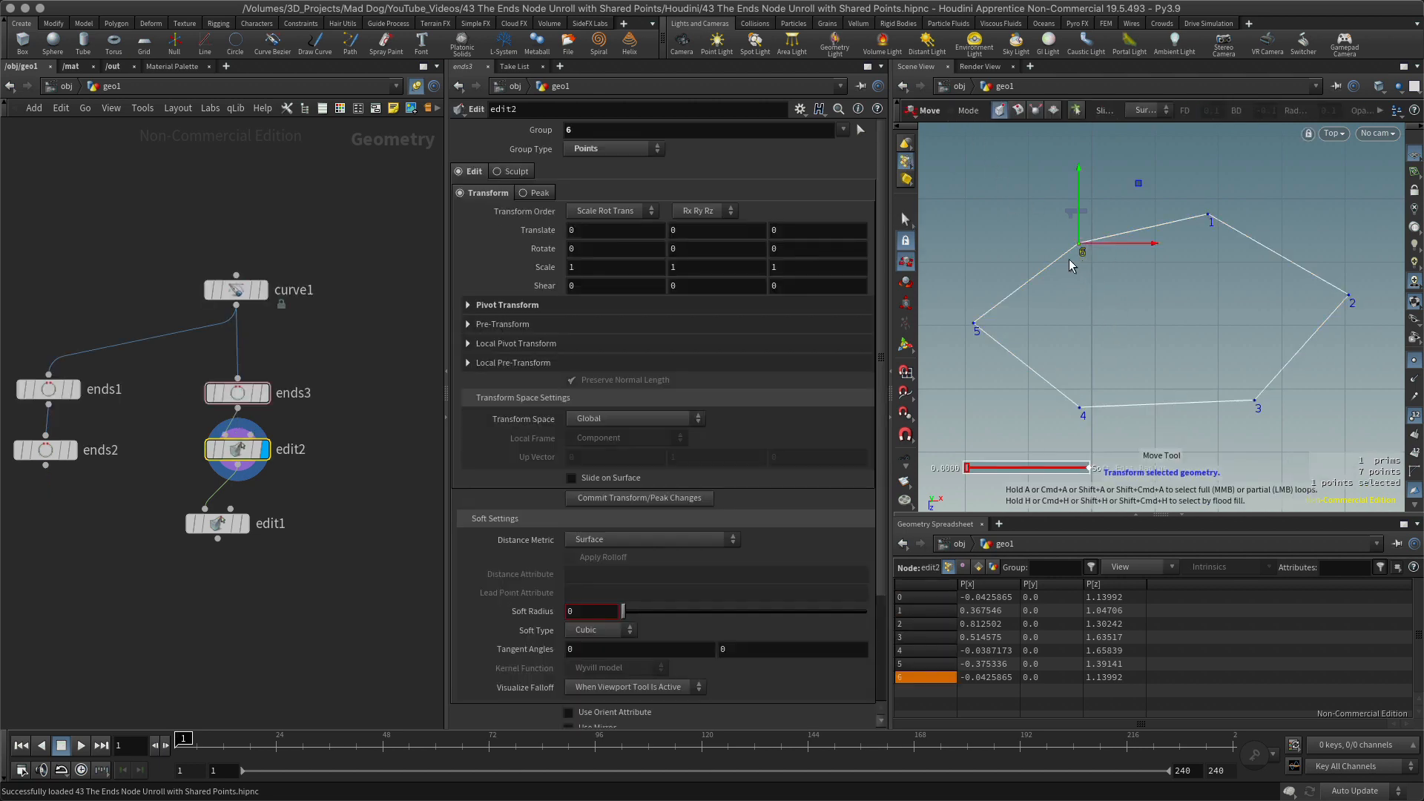
{"action": "left_click_drag", "start_coordinate": [1135, 245], "coordinate": [1003, 257]}
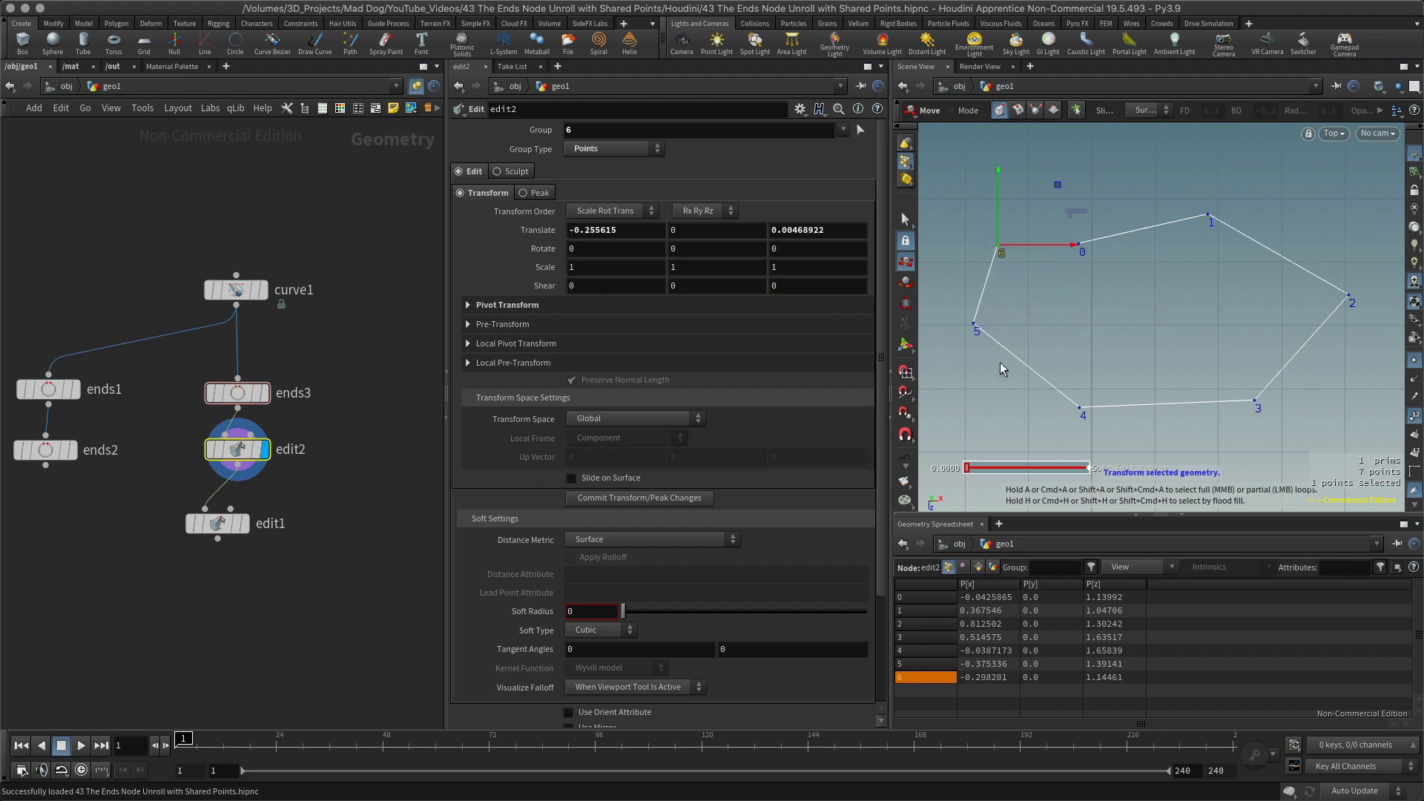
{"action": "left_click_drag", "start_coordinate": [1001, 252], "coordinate": [1088, 310]}
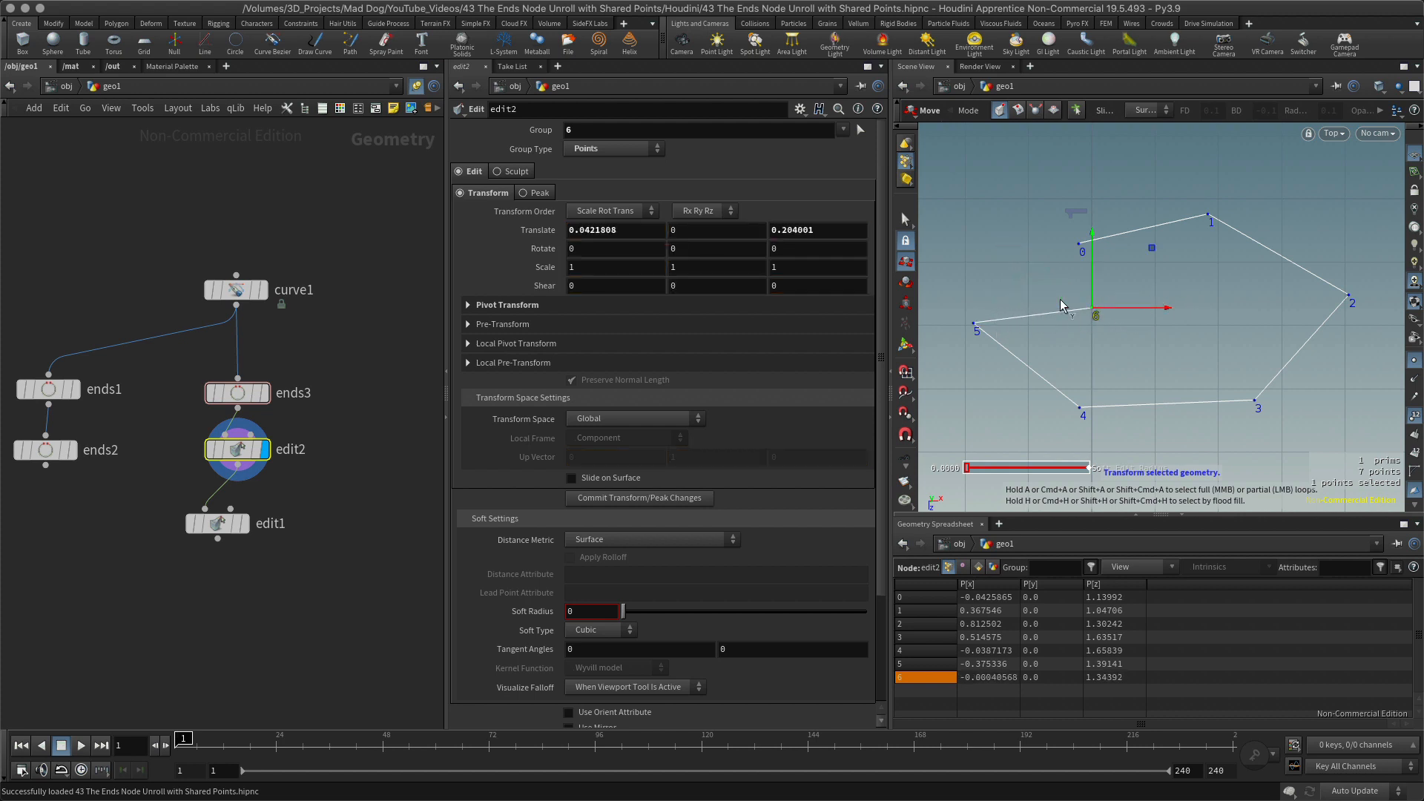
Display curve1 and shift the ends3, edit2 and edit1 branch aside to make room for another branch
{"action": "left_click", "coordinate": [255, 295]}
{"action": "left_click", "coordinate": [265, 290]}
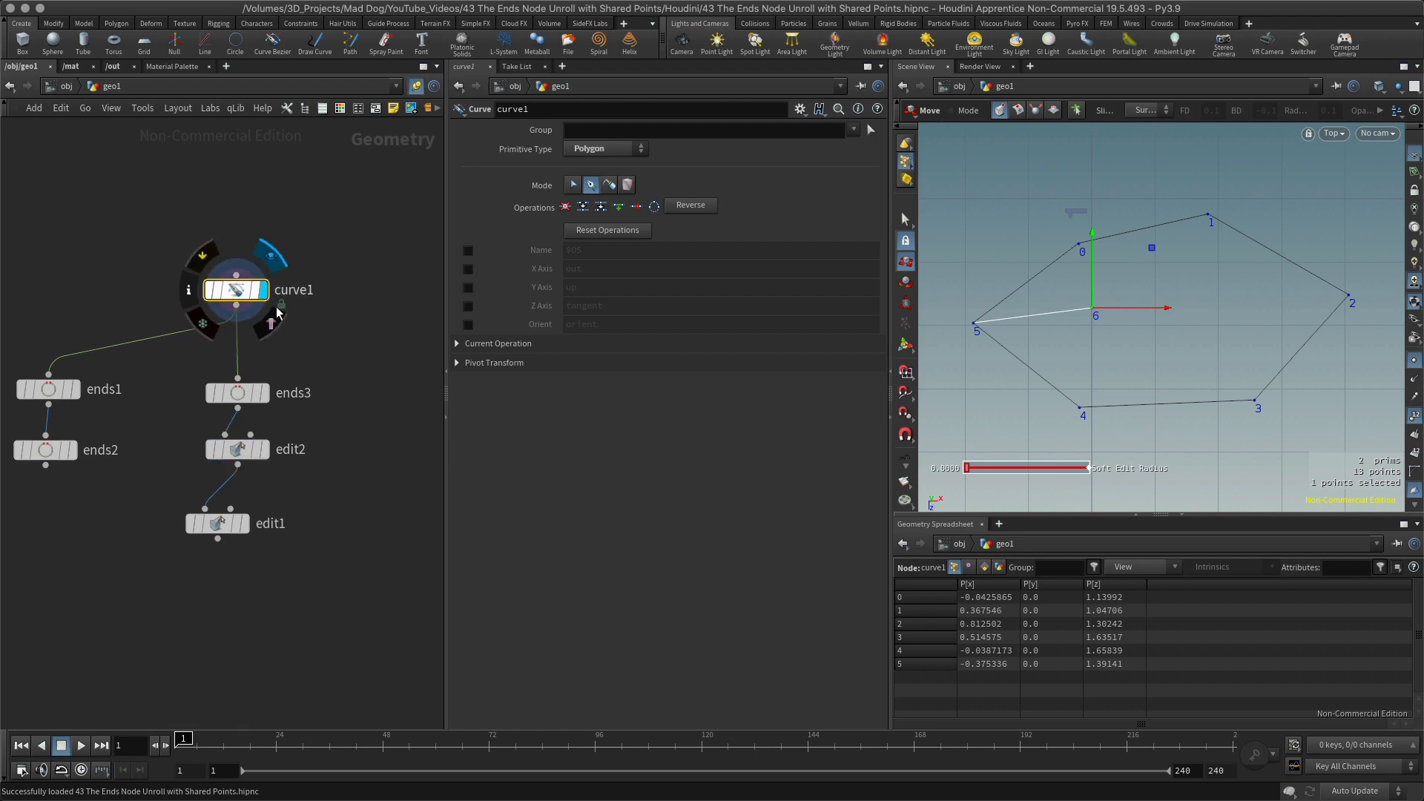
{"action": "left_click_drag", "start_coordinate": [175, 376], "coordinate": [295, 481]}
{"action": "left_click_drag", "start_coordinate": [242, 397], "coordinate": [221, 411]}
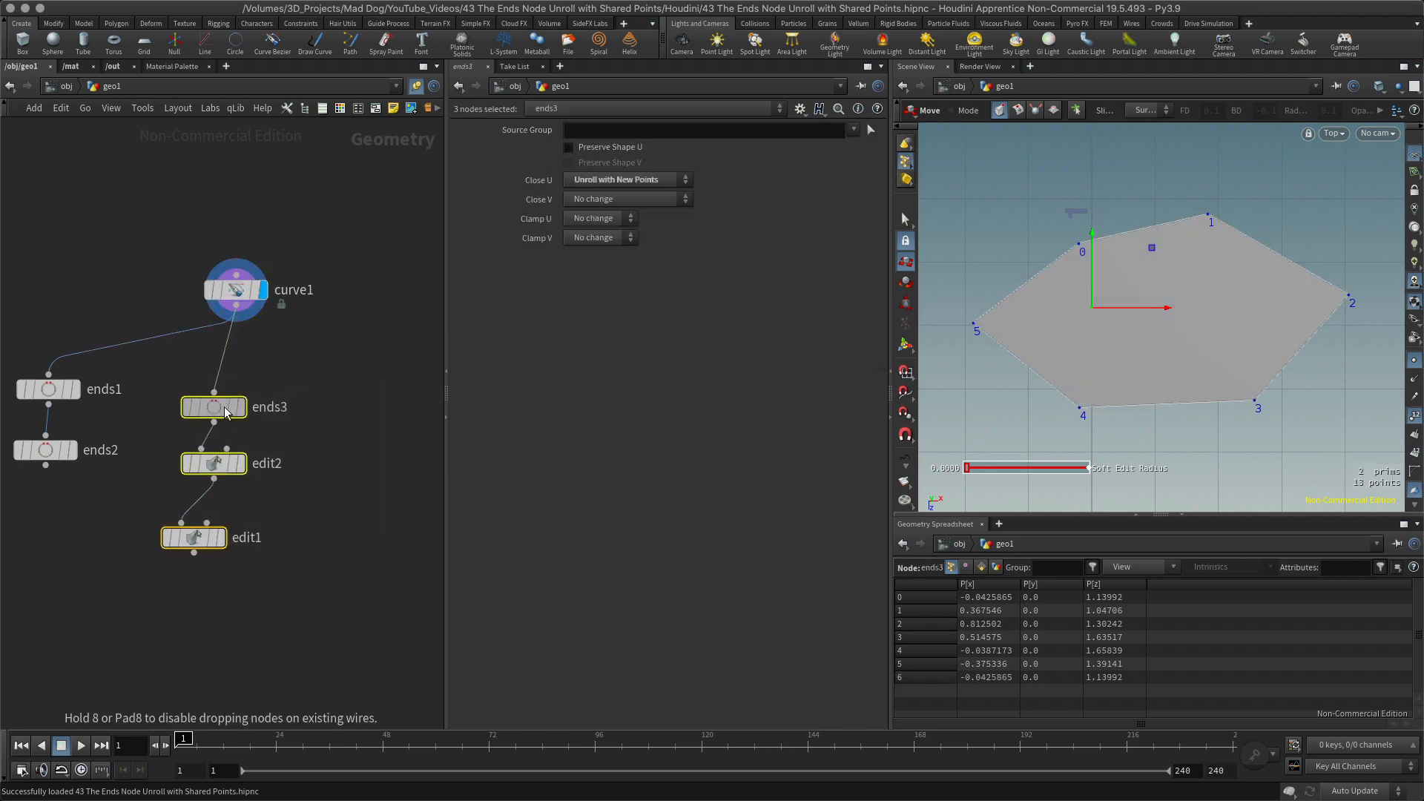
Add an Ends node fed by curve1, display it, and set its Close U to Unroll with Shared Points
{"action": "left_click", "coordinate": [390, 407]}
{"action": "key", "text": "Tab"}
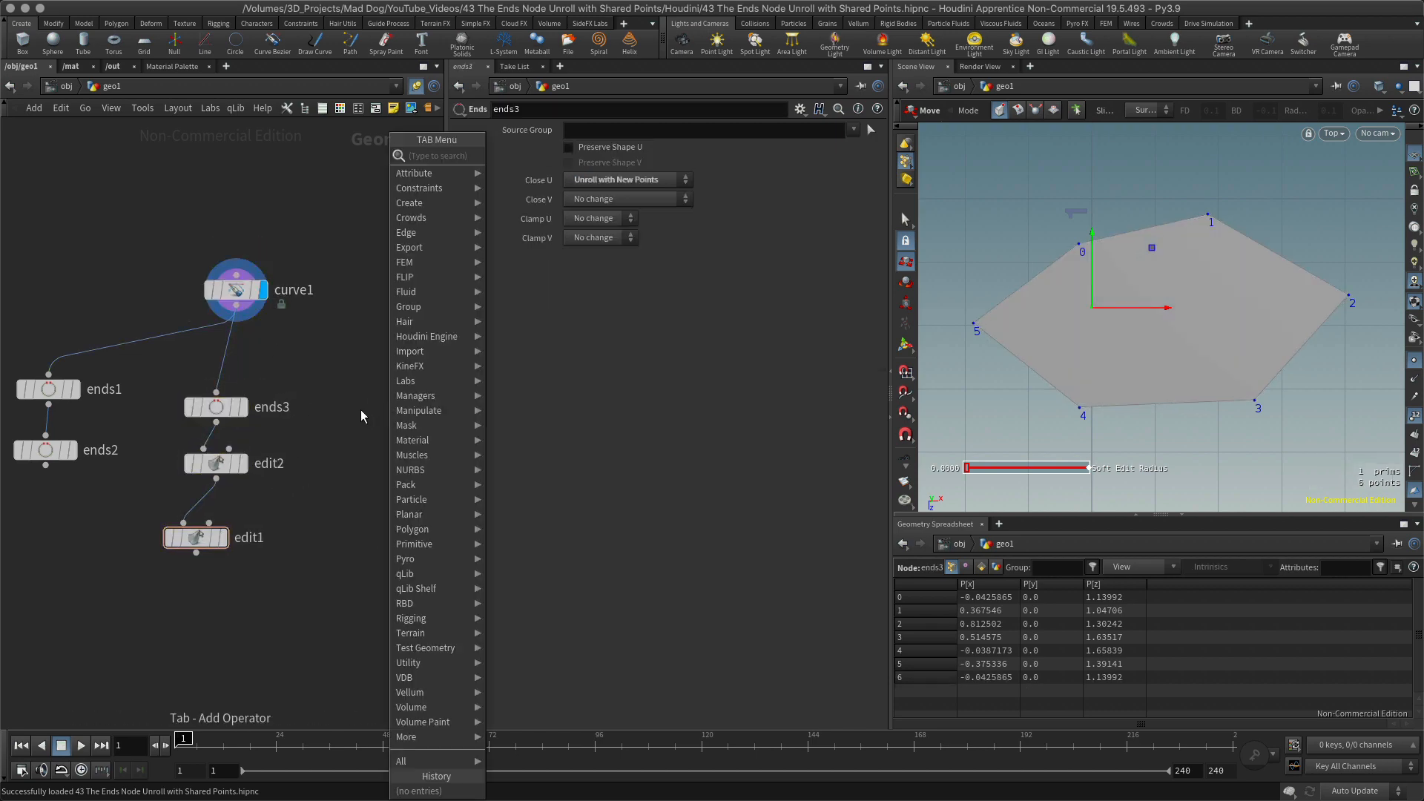
{"action": "type", "text": "end"}
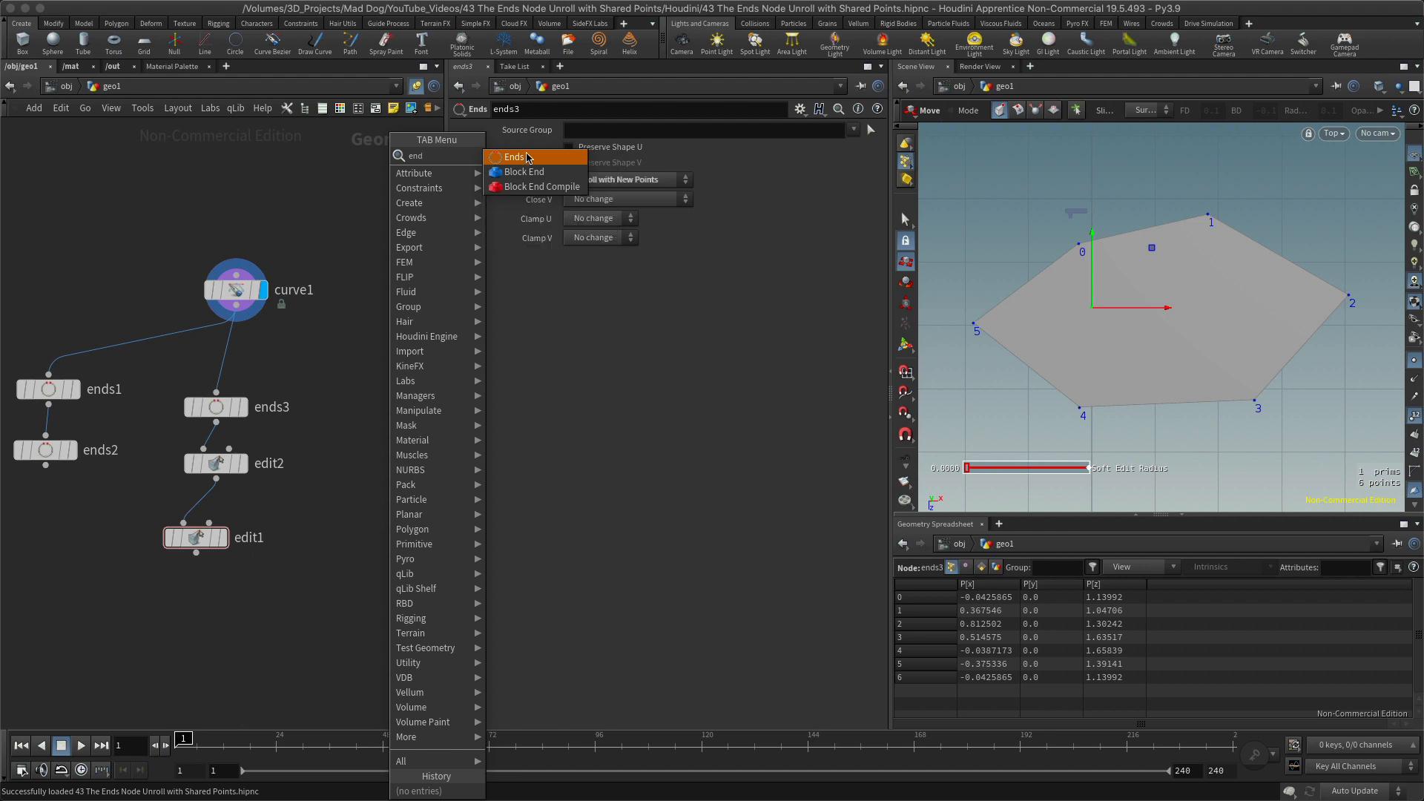
{"action": "left_click", "coordinate": [528, 158]}
{"action": "left_click", "coordinate": [356, 408]}
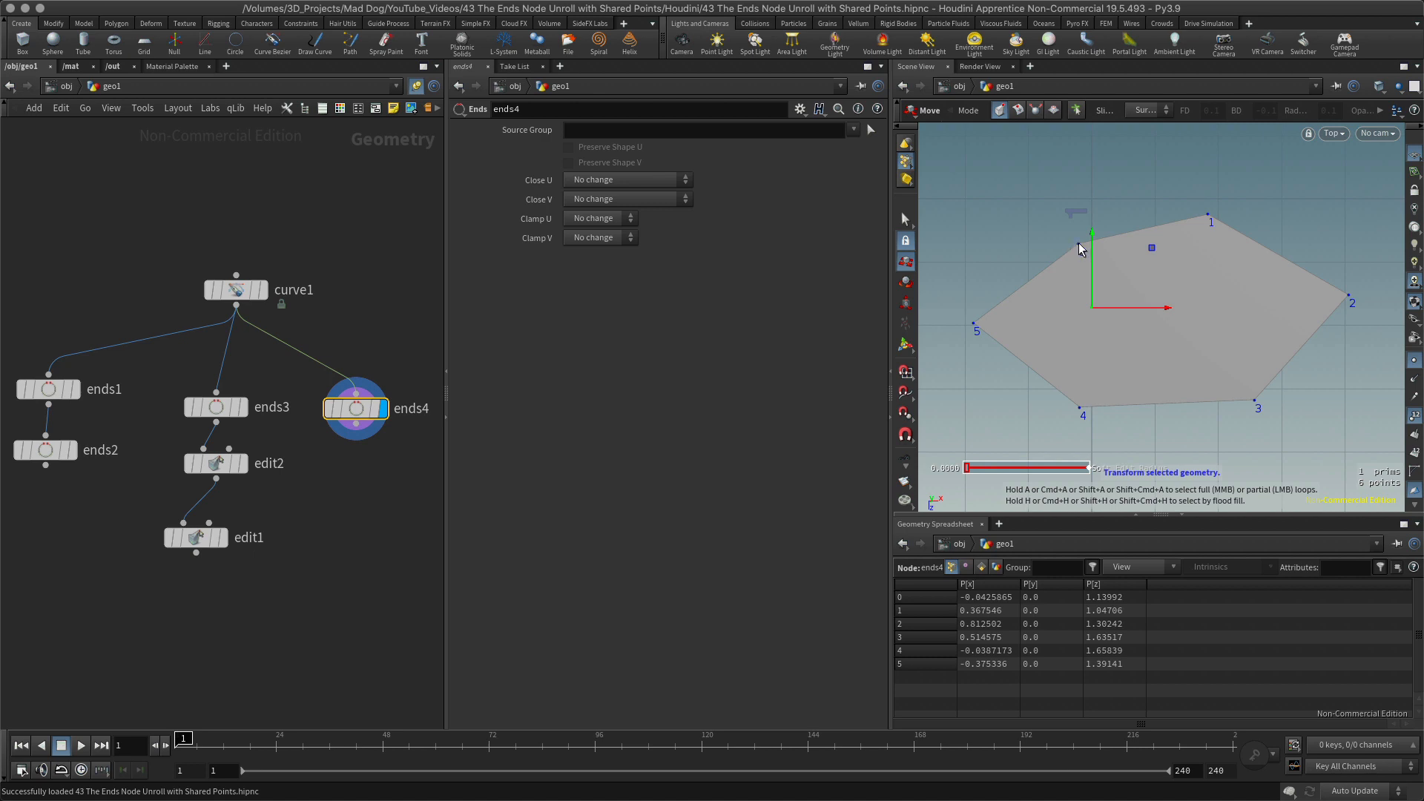
{"action": "left_click", "coordinate": [644, 181]}
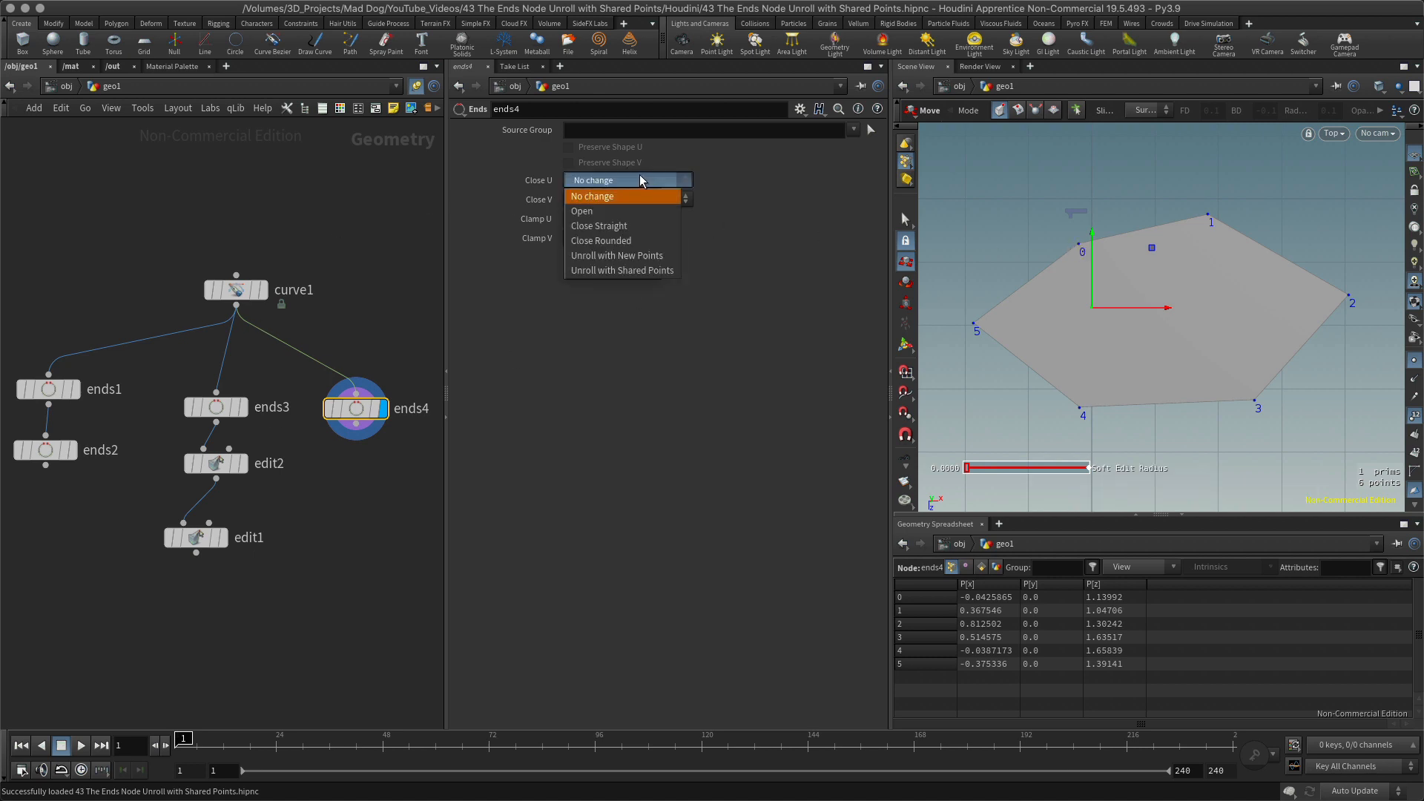
{"action": "left_click", "coordinate": [642, 271]}
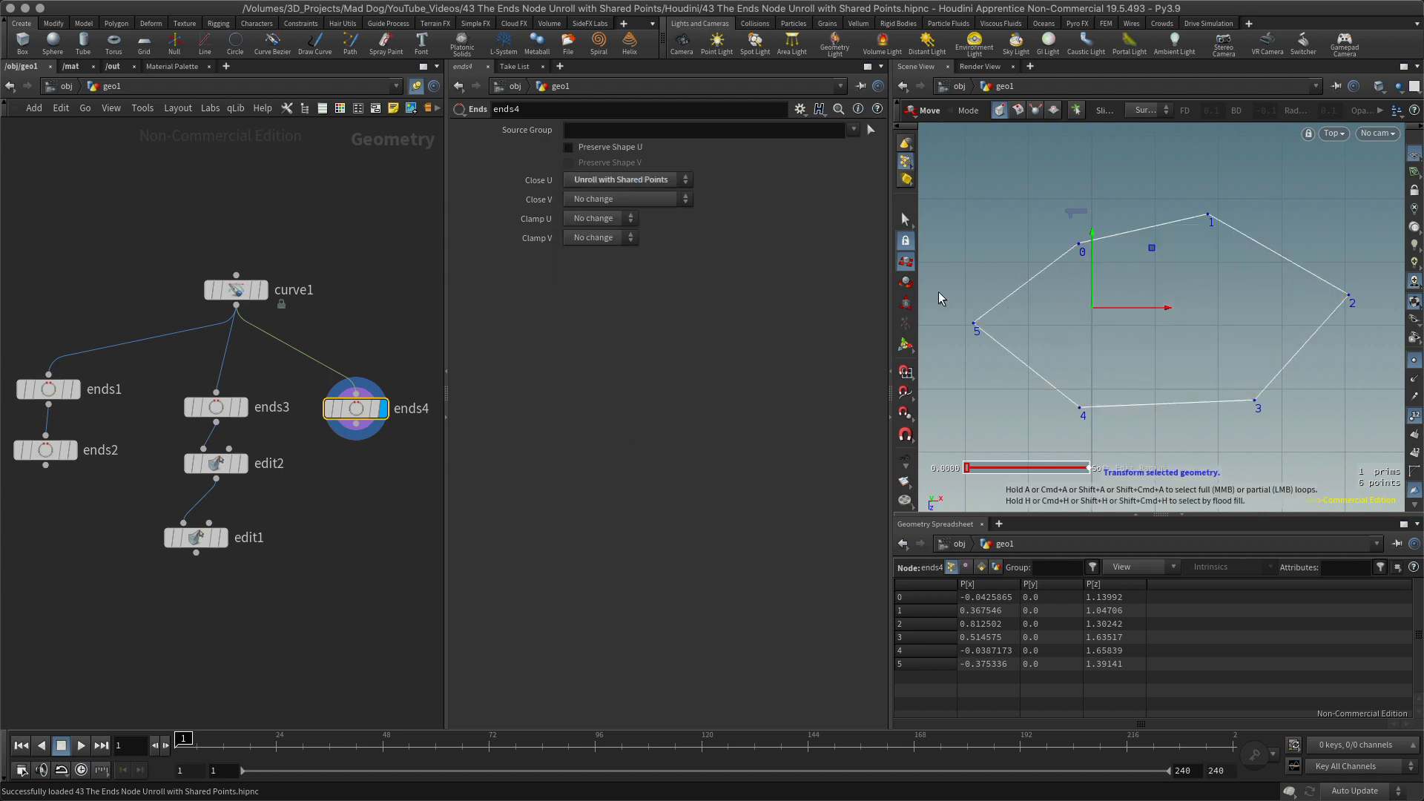
Select point 0 of the ends4 output and move it about -0.042 in X and -0.047 in Z
{"action": "key", "text": "s"}
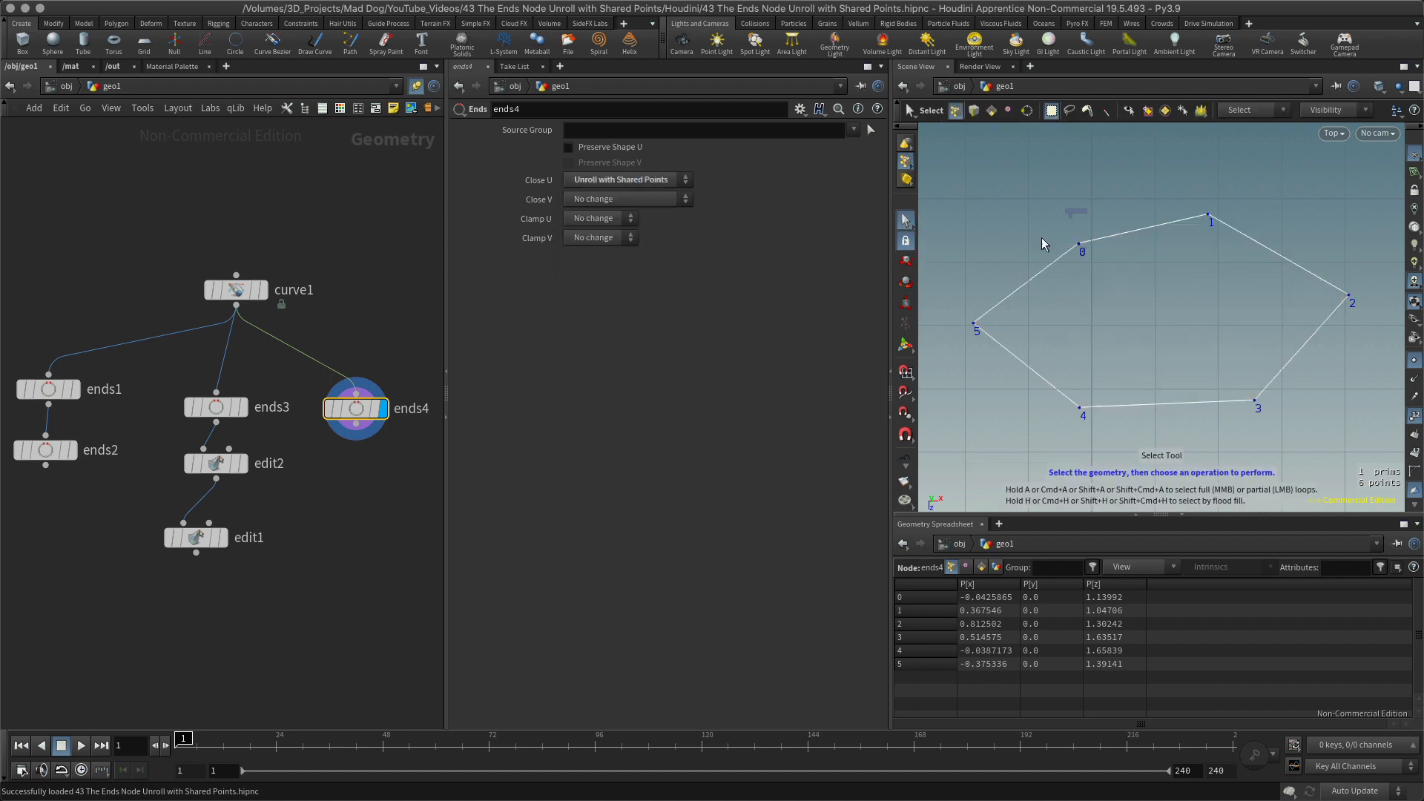
{"action": "left_click", "coordinate": [1080, 245]}
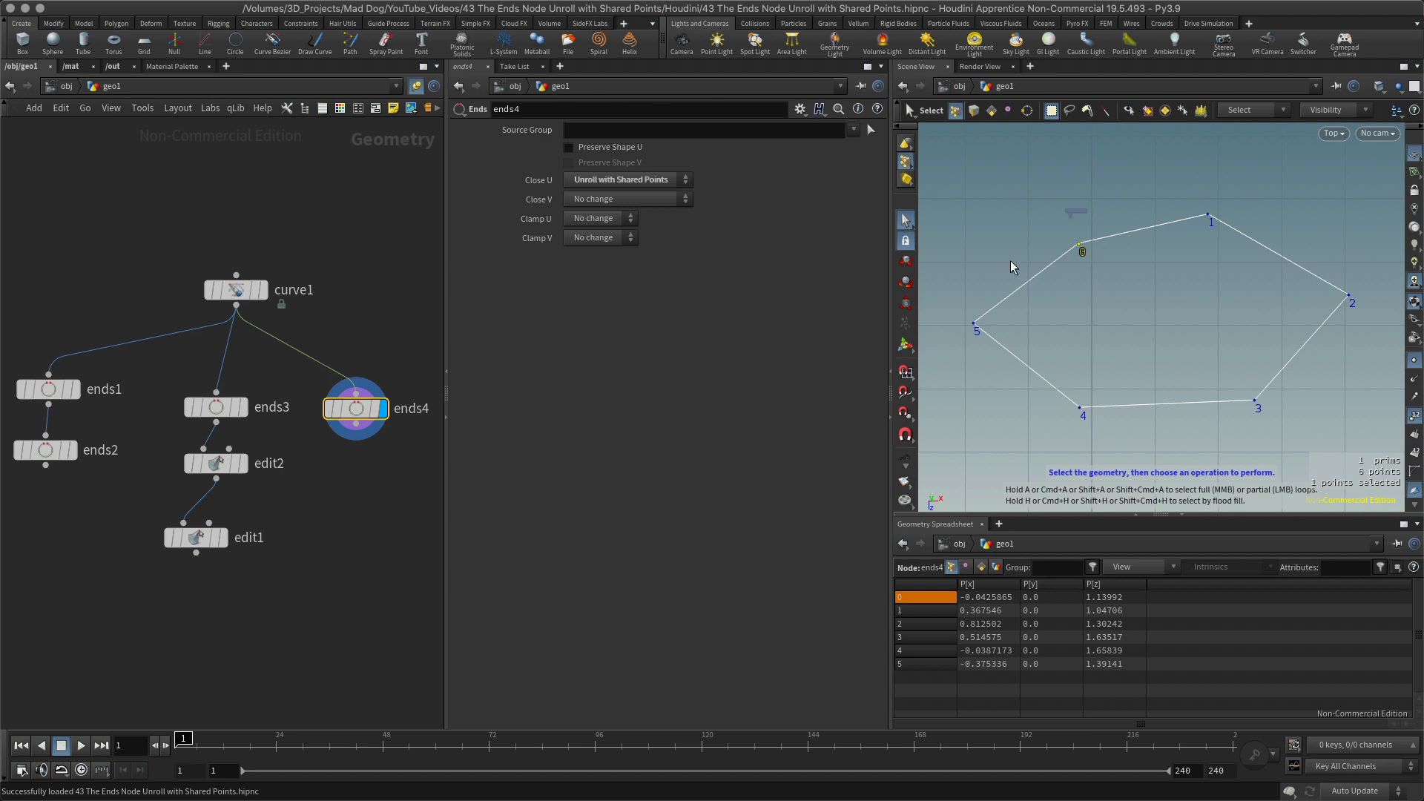
{"action": "key", "text": "t"}
{"action": "mouse_move", "coordinate": [1079, 245]}
{"action": "left_mouse_down"}
{"action": "mouse_move", "coordinate": [1042, 245]}
{"action": "mouse_move", "coordinate": [1017, 217]}
{"action": "mouse_move", "coordinate": [1072, 274]}
{"action": "mouse_move", "coordinate": [1169, 310]}
{"action": "mouse_move", "coordinate": [1116, 289]}
{"action": "mouse_move", "coordinate": [1035, 192]}
{"action": "mouse_move", "coordinate": [1117, 179]}
{"action": "mouse_move", "coordinate": [1062, 221]}
{"action": "mouse_move", "coordinate": [1071, 254]}
{"action": "left_mouse_up"}
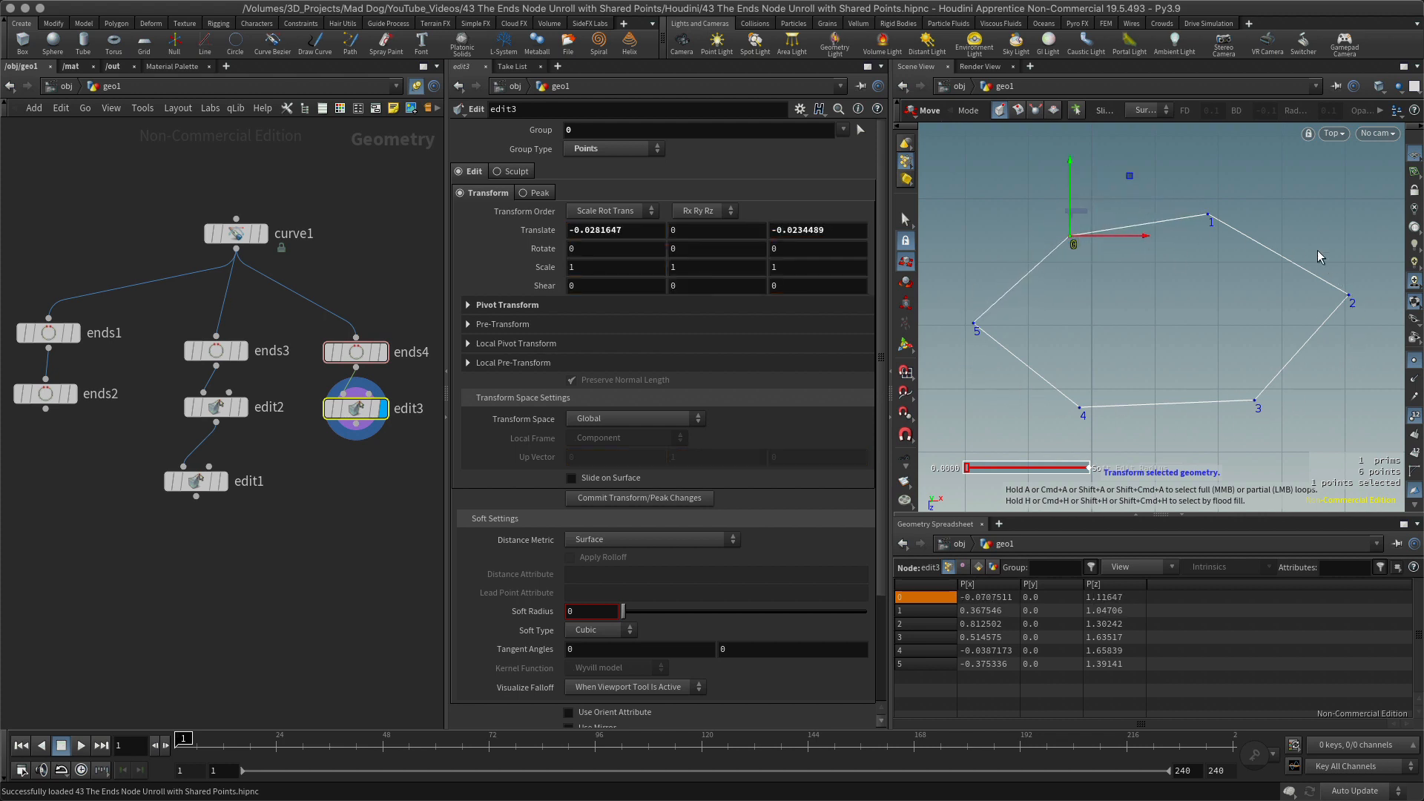
{"action": "left_click_drag", "start_coordinate": [1074, 248], "coordinate": [1069, 238]}
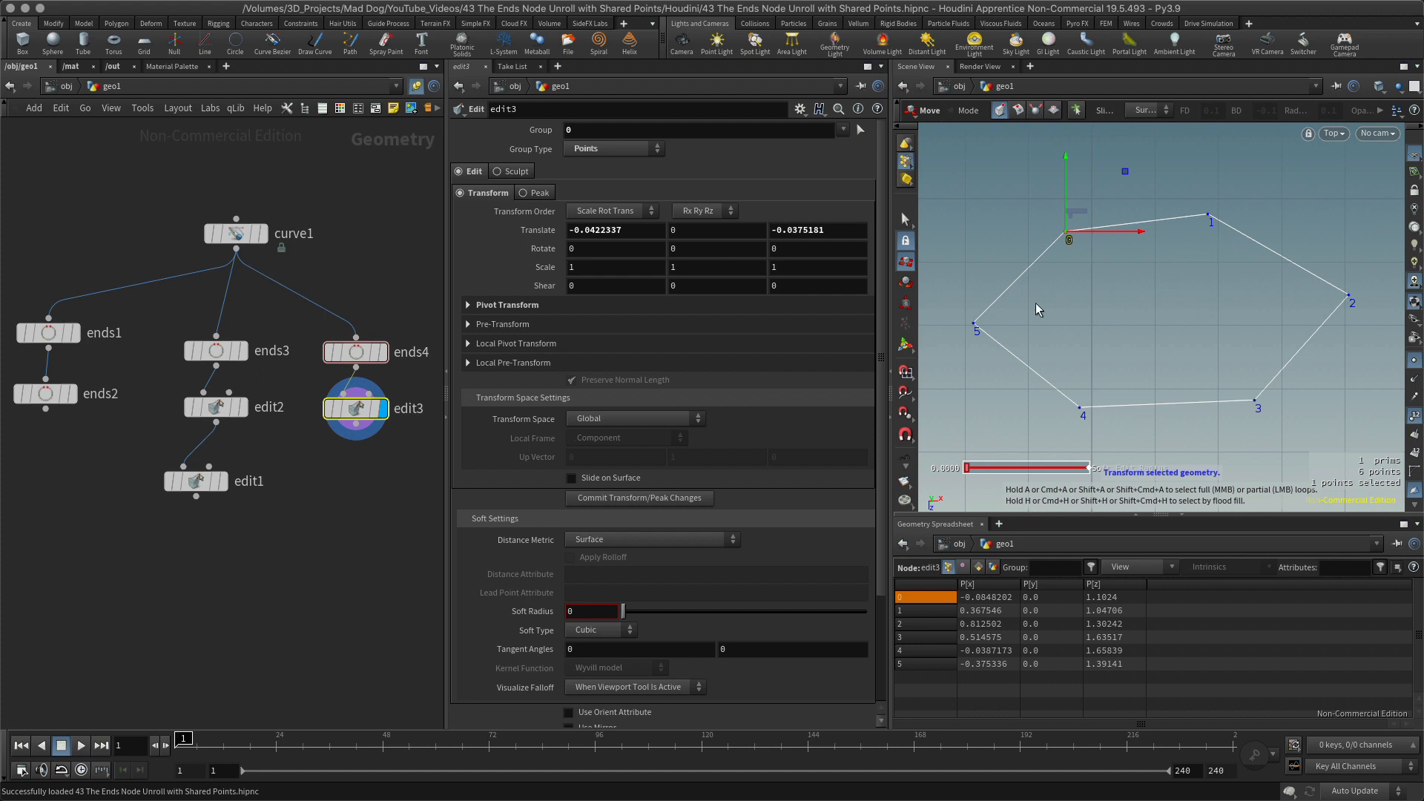
{"action": "left_click_drag", "start_coordinate": [360, 416], "coordinate": [364, 418]}
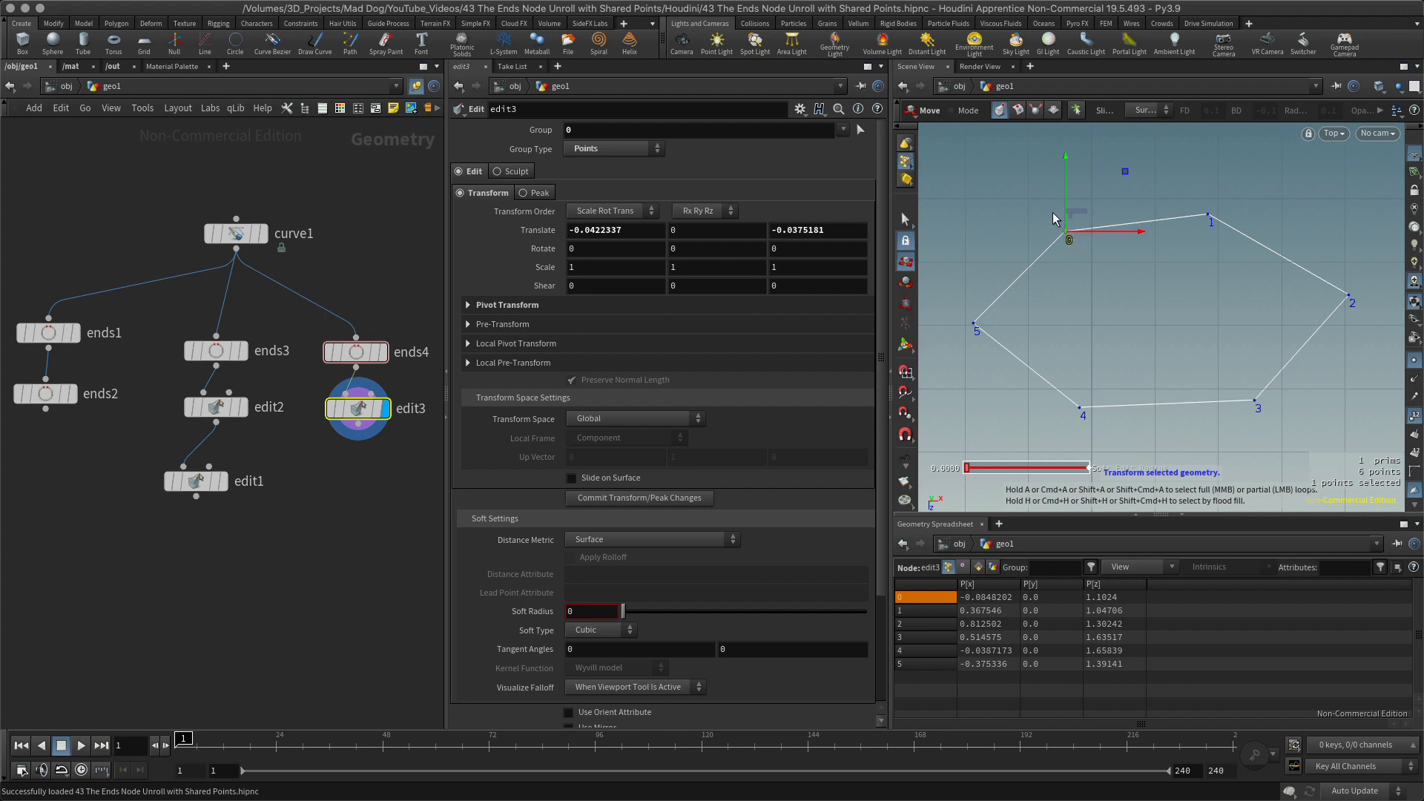
{"action": "left_click_drag", "start_coordinate": [1070, 238], "coordinate": [1069, 234]}
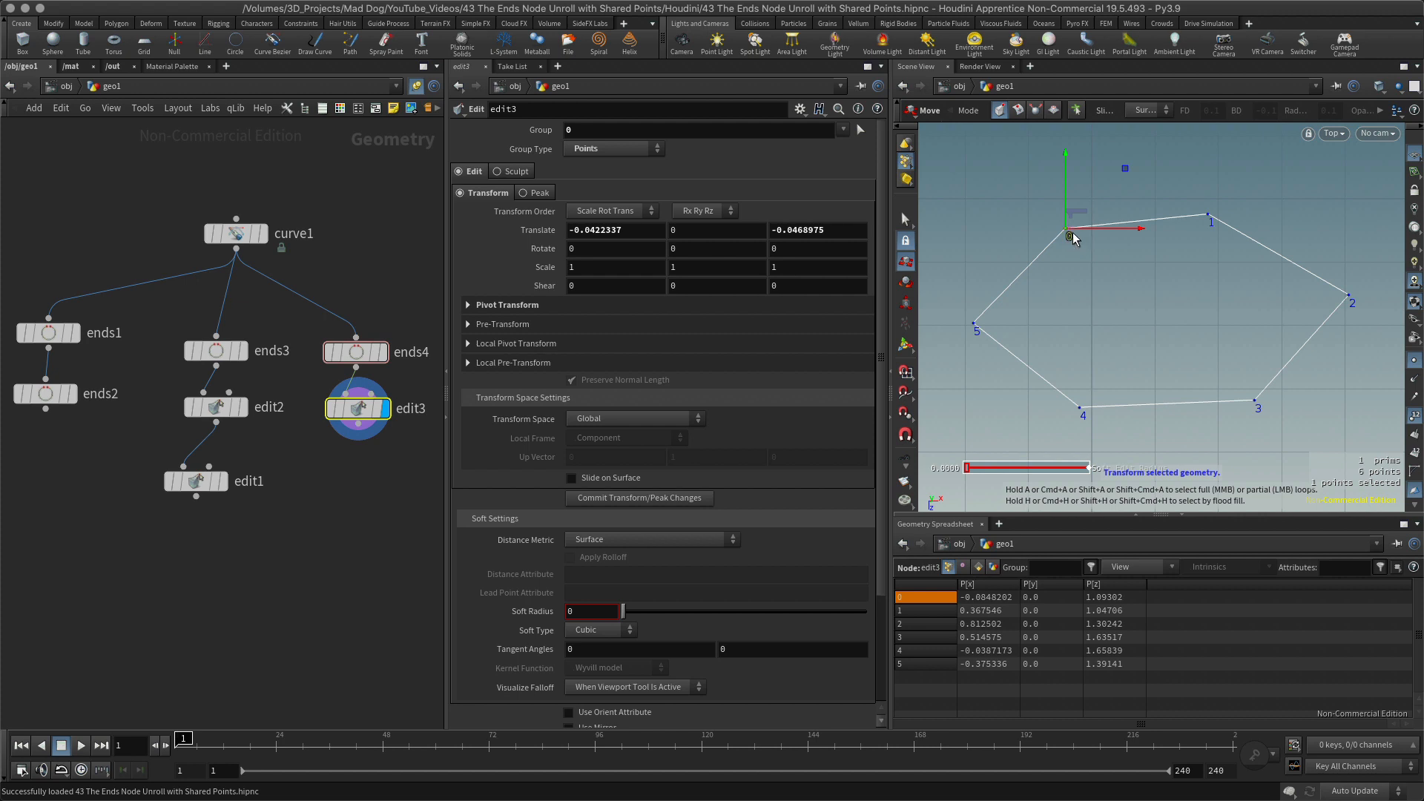
Select the vertices at each corner of the edit3 curve in turn to check how many share each point
{"action": "key", "text": "s"}
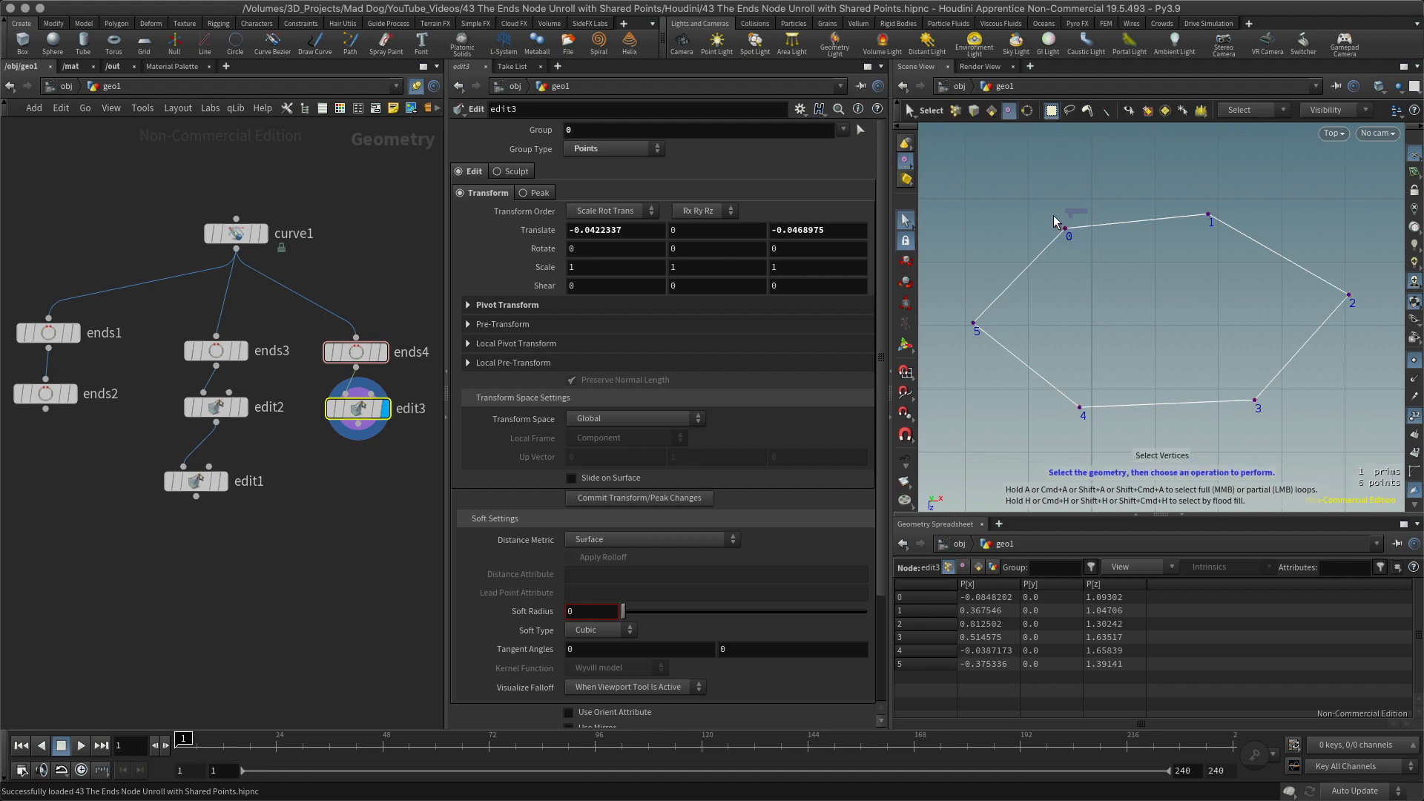
{"action": "left_click_drag", "start_coordinate": [1053, 217], "coordinate": [1100, 251]}
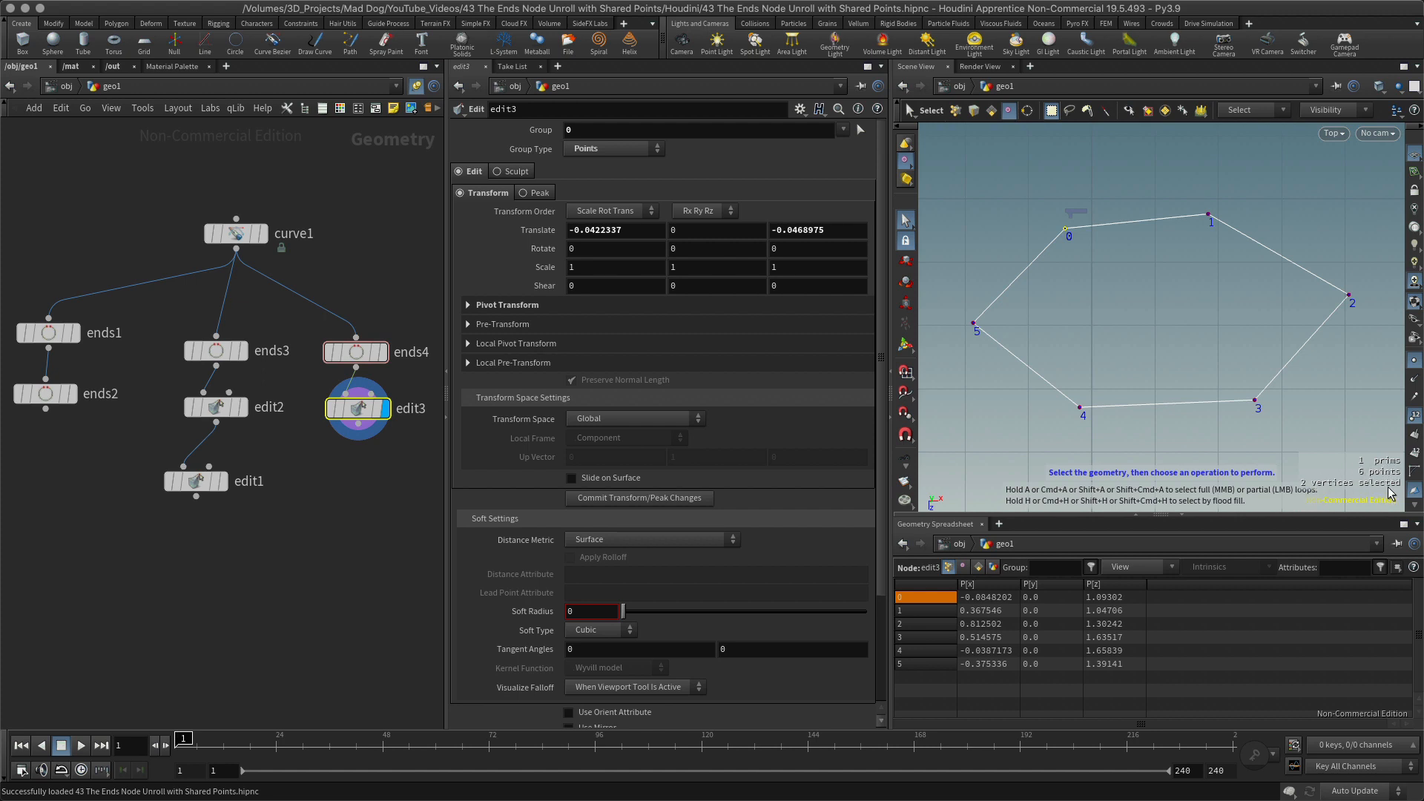
{"action": "left_click_drag", "start_coordinate": [956, 298], "coordinate": [1010, 360]}
{"action": "left_click", "coordinate": [1083, 409]}
{"action": "left_click", "coordinate": [1256, 401]}
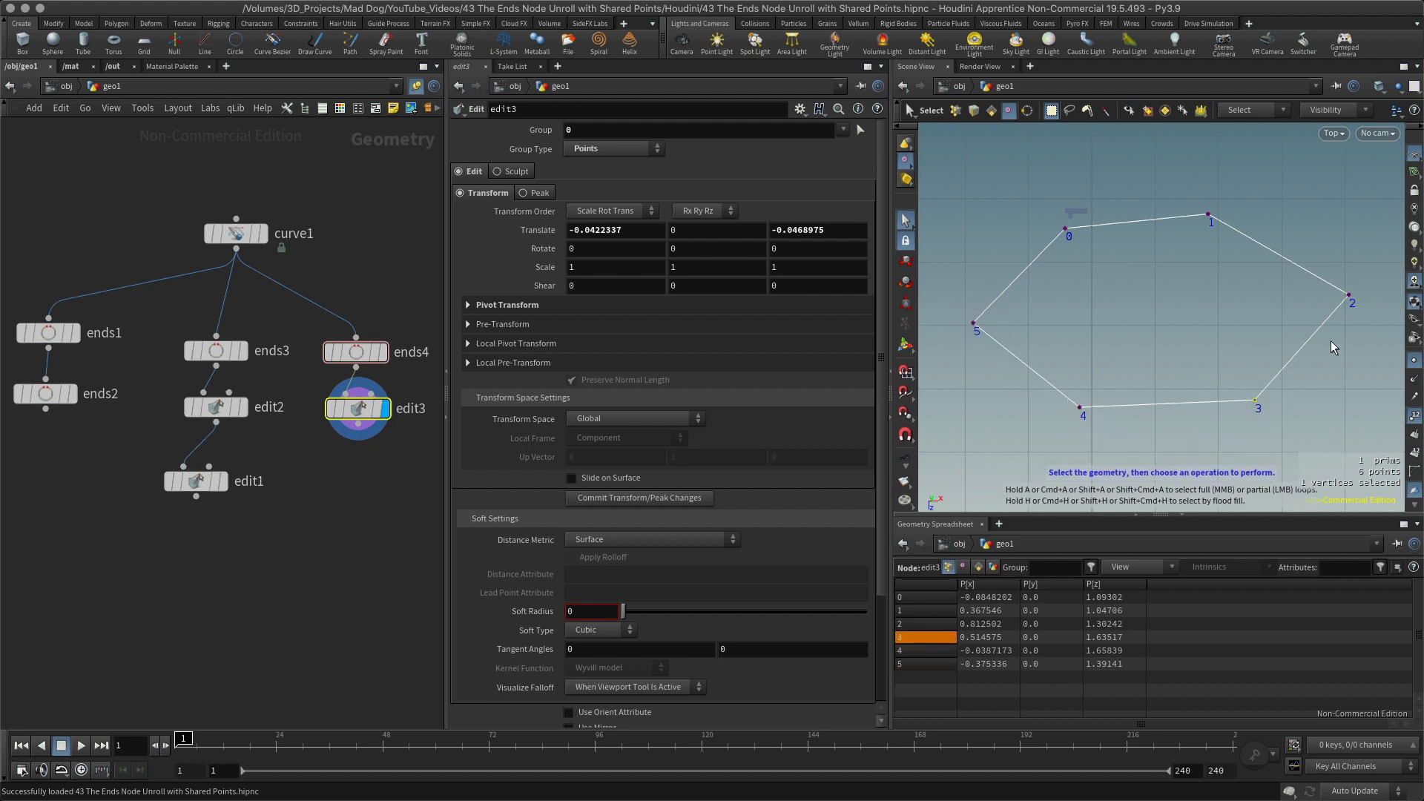
{"action": "left_click", "coordinate": [1356, 314]}
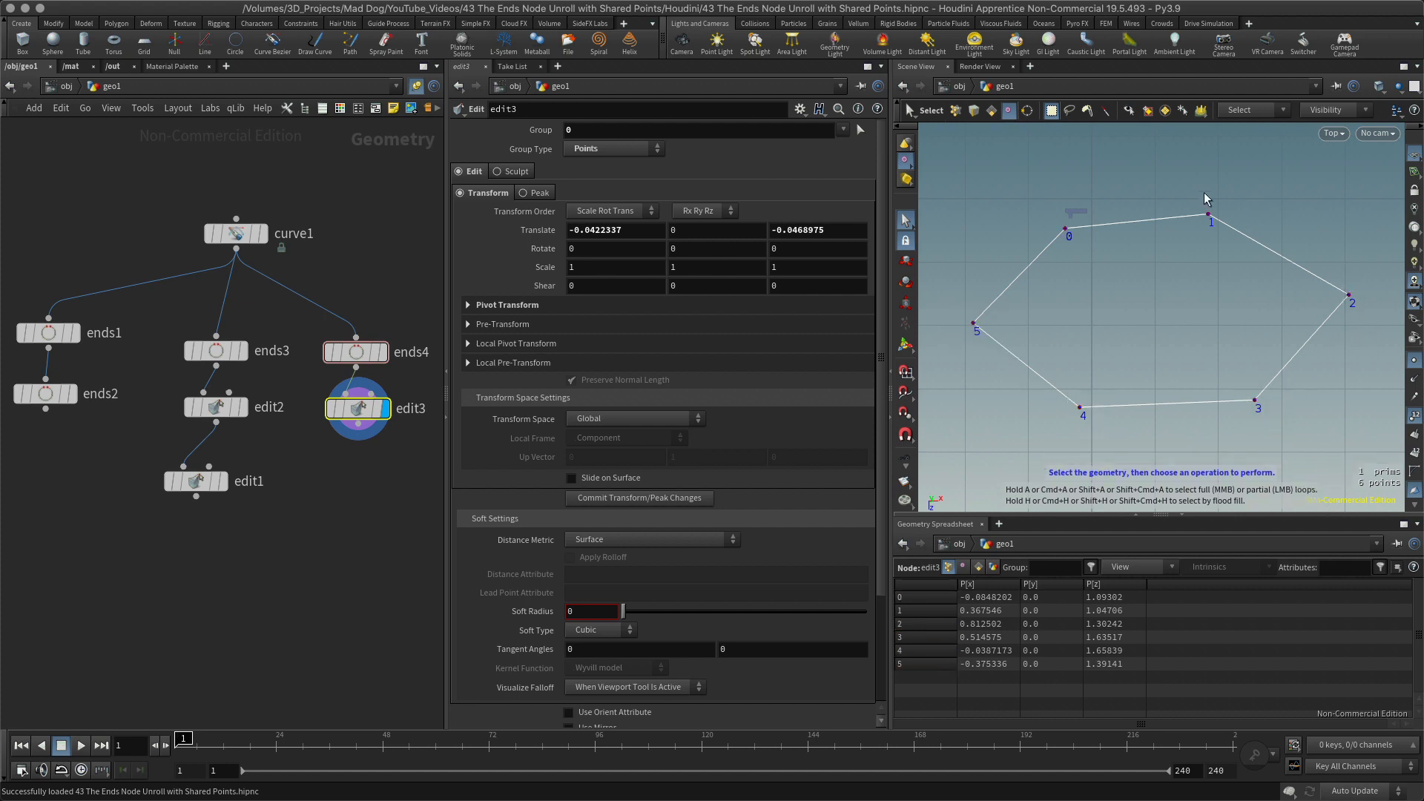
{"action": "left_click", "coordinate": [1208, 214]}
{"action": "left_click", "coordinate": [1092, 251]}
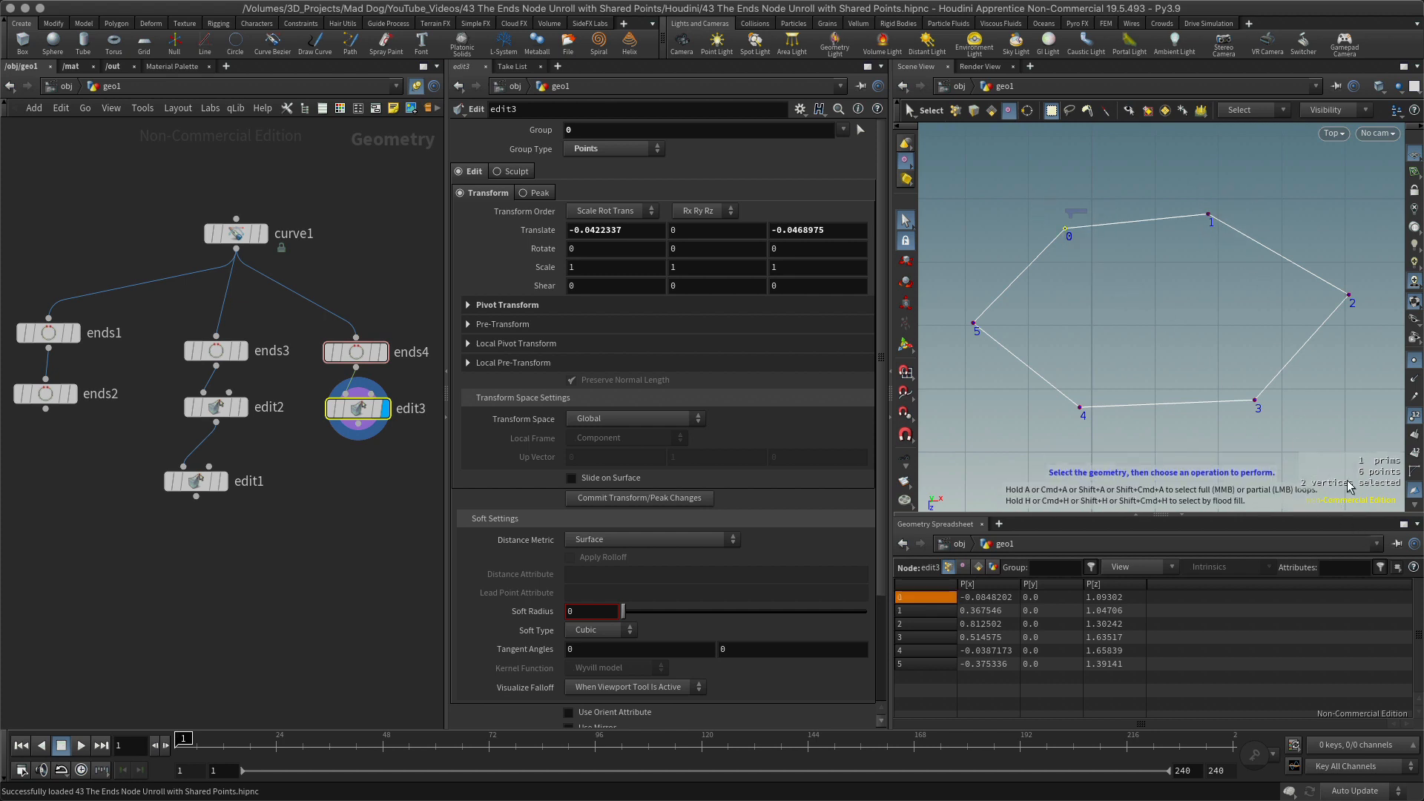